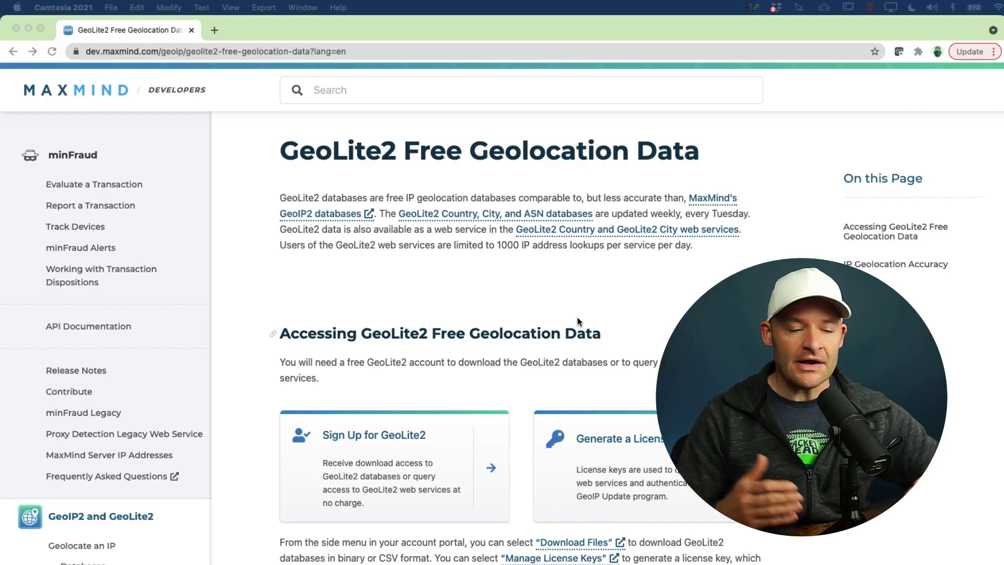
Step: Put the Chrome window showing the GeoLite2 Free Geolocation Data page into full screen
left_click(42, 25)
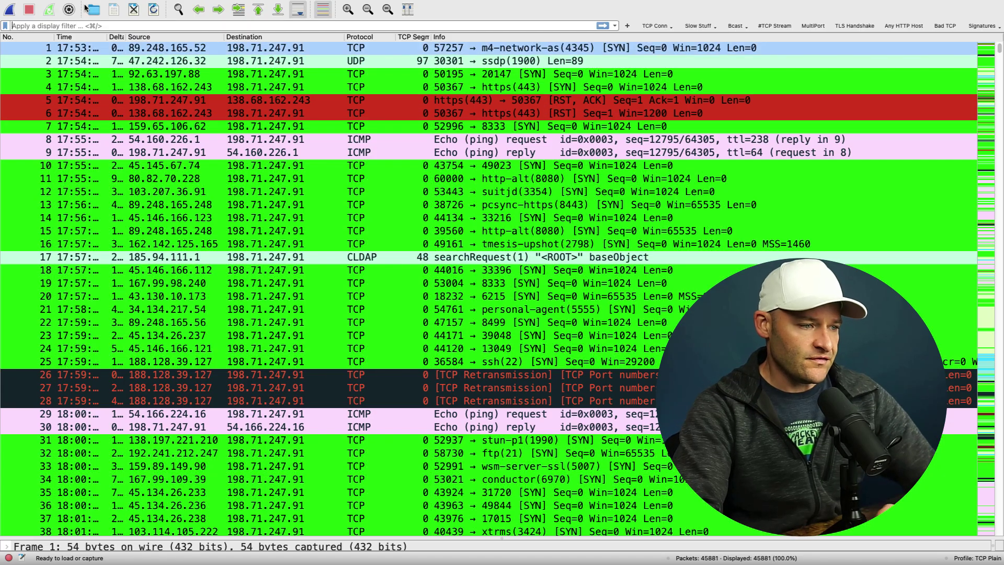
Step: Verify the Name Resolution MaxMind database directory is the downloaded GeoIP folder, then close Preferences
left_click(47, 7)
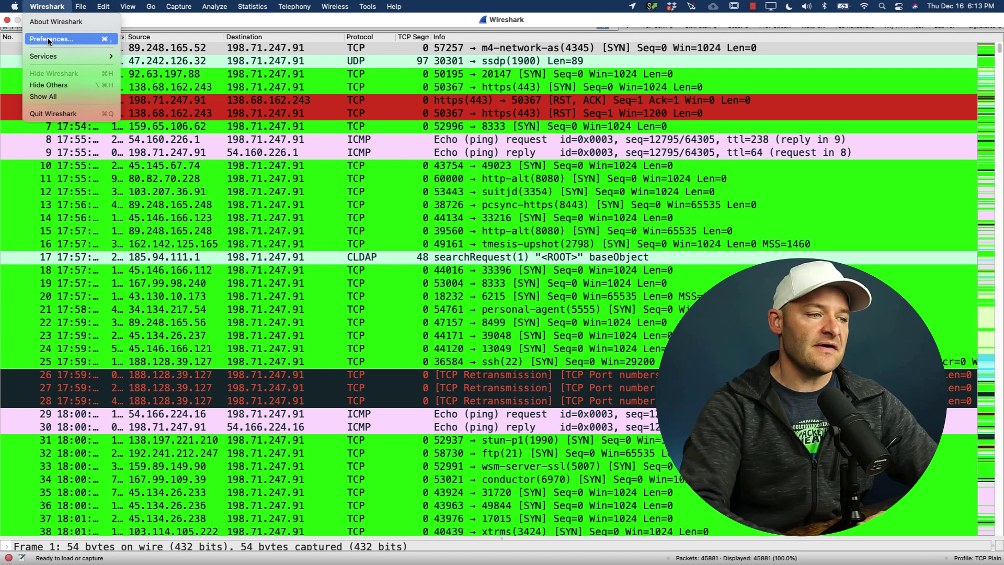
left_click(104, 7)
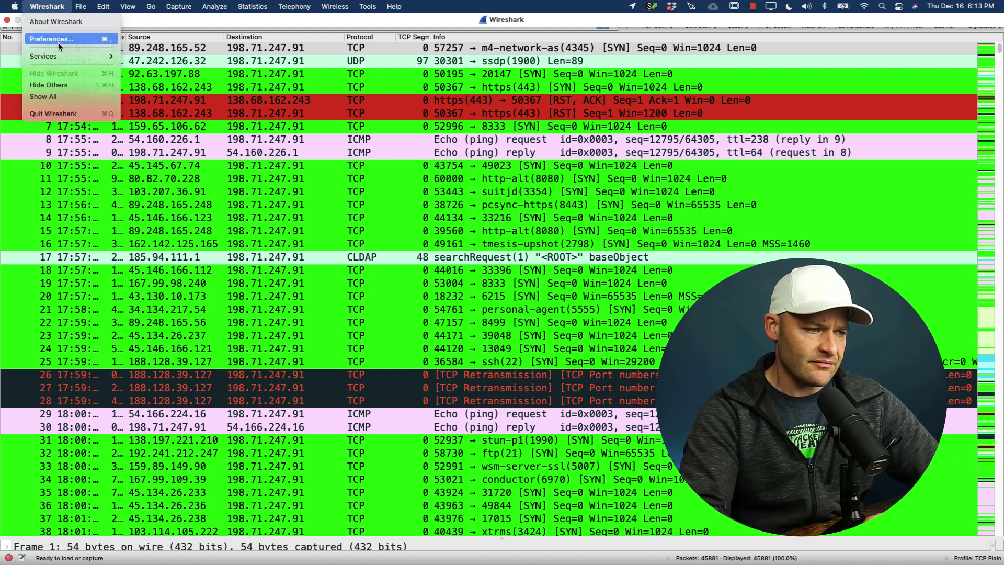
left_click(59, 43)
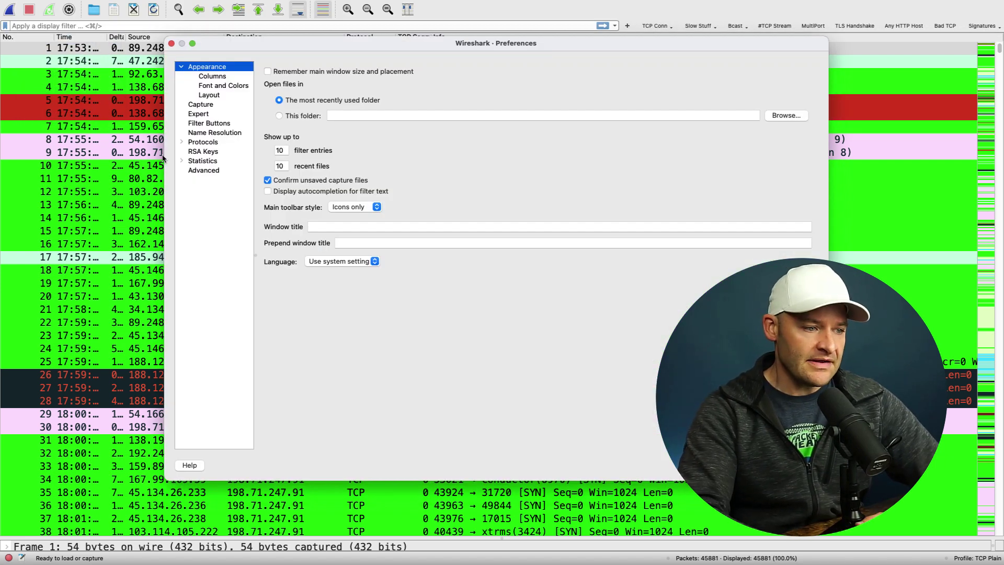
left_click(212, 134)
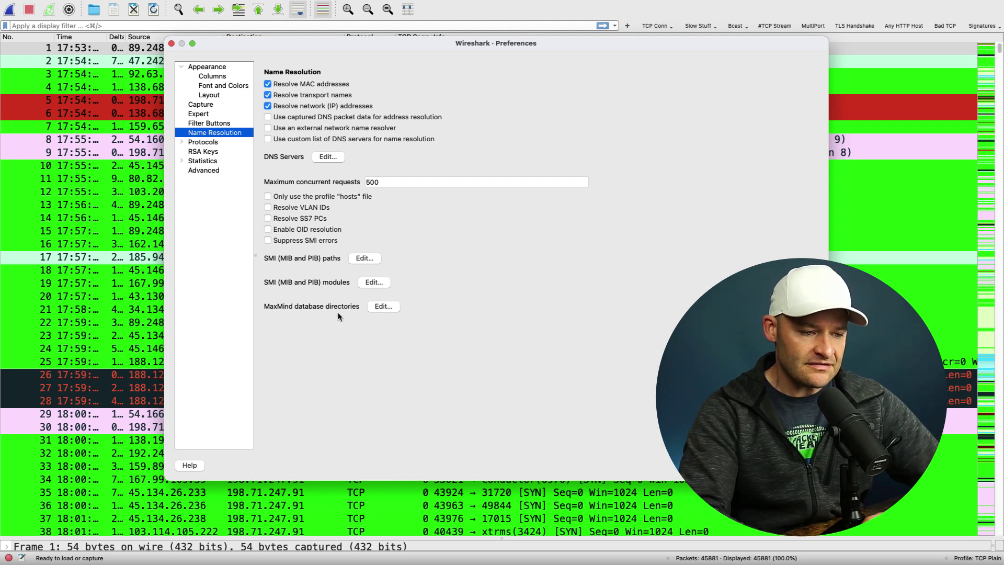
left_click(382, 306)
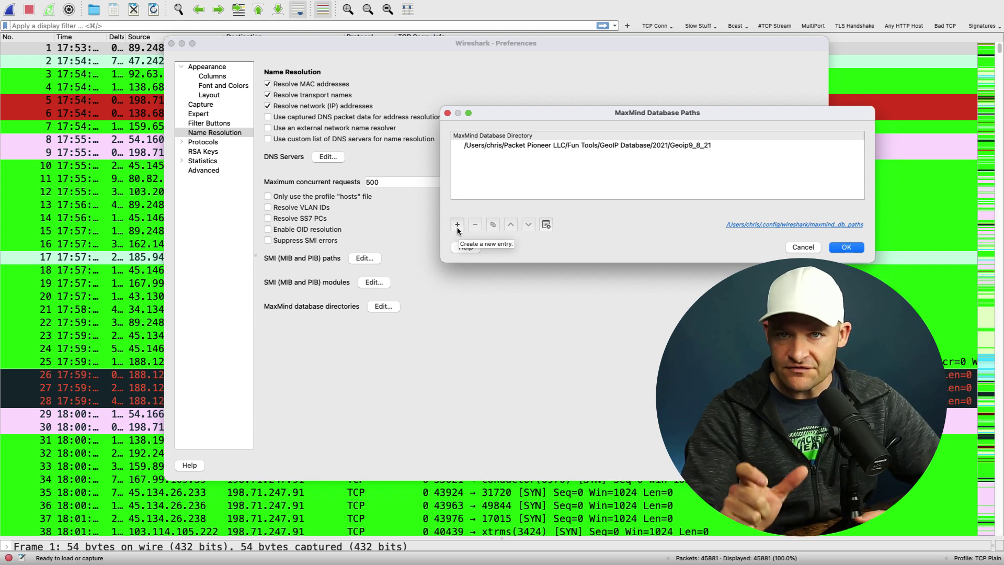
key("Escape")
key("Escape")
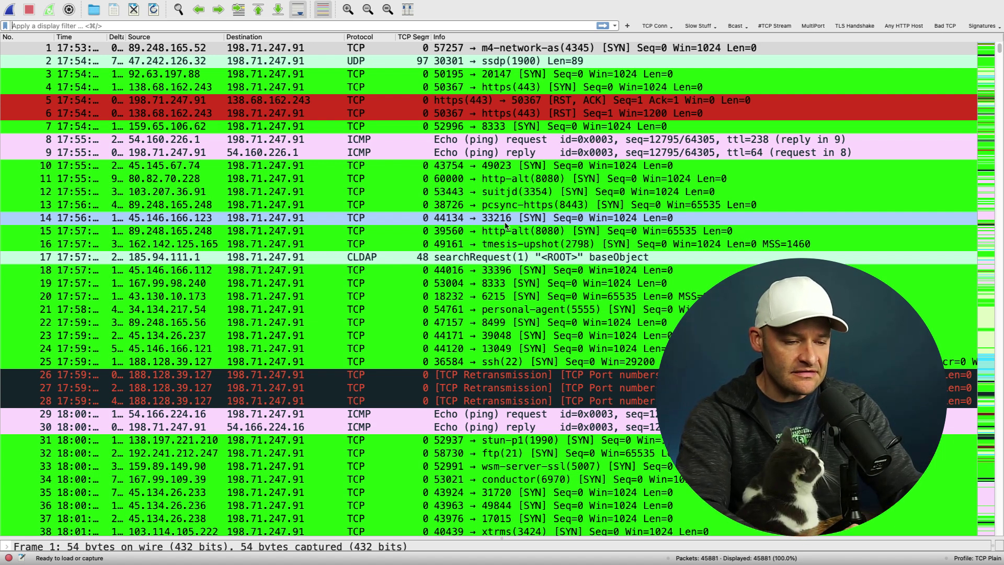
Step: Expand packet 10's IPv4 Source GeoIP in an enlarged details pane: Moscow, Russia, AS 50340
left_click(529, 169)
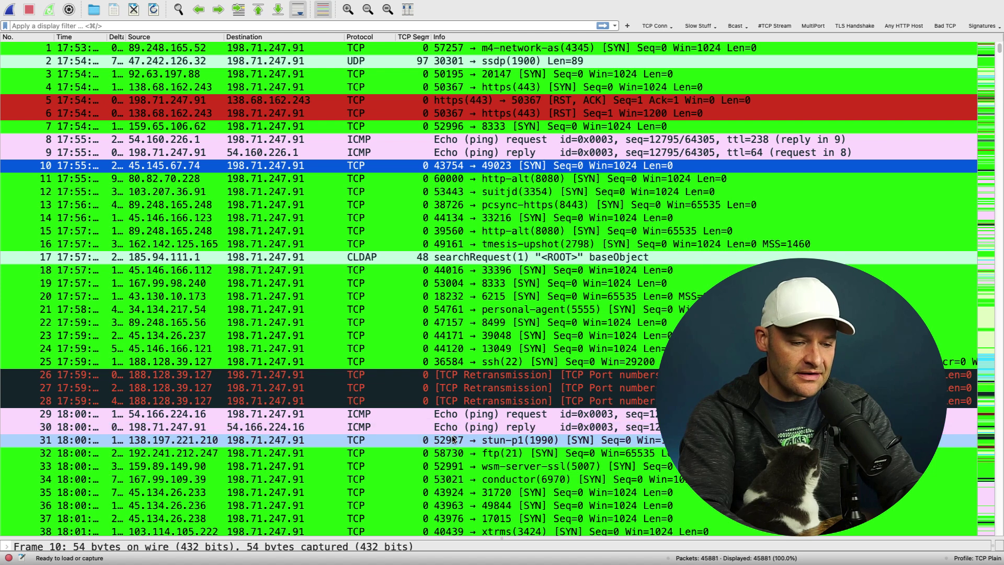
left_click_drag(481, 539, 480, 230)
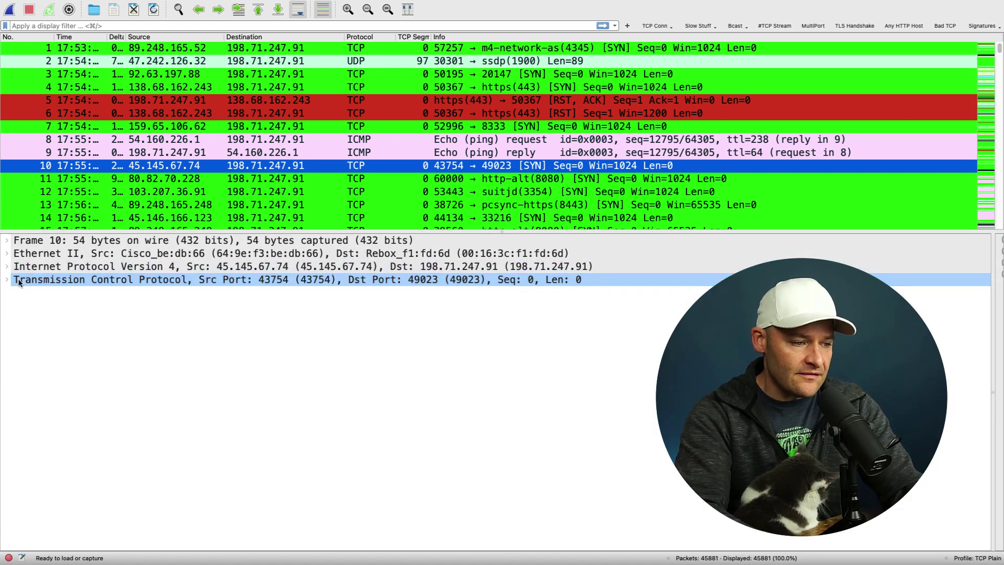
left_click(7, 267)
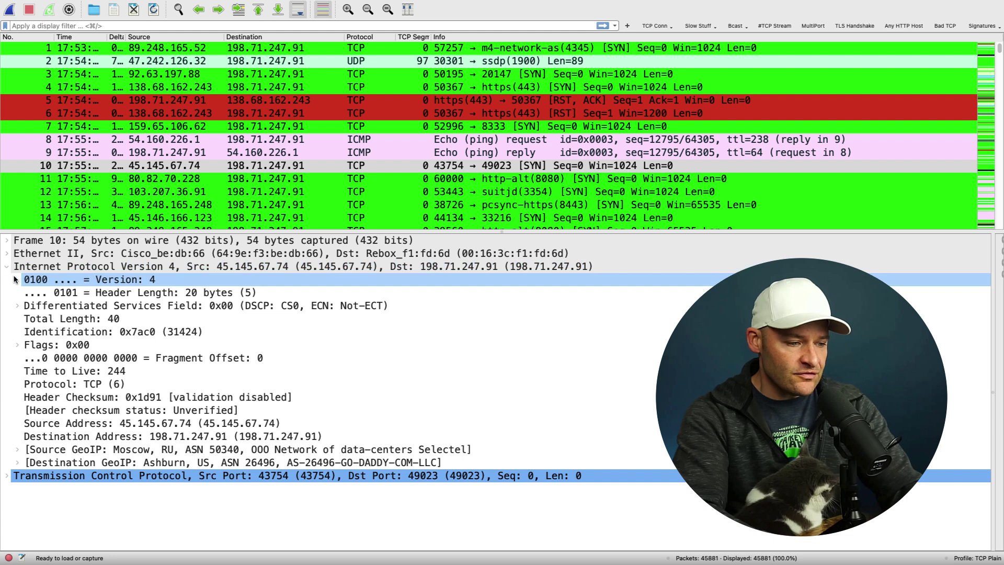
left_click(98, 423)
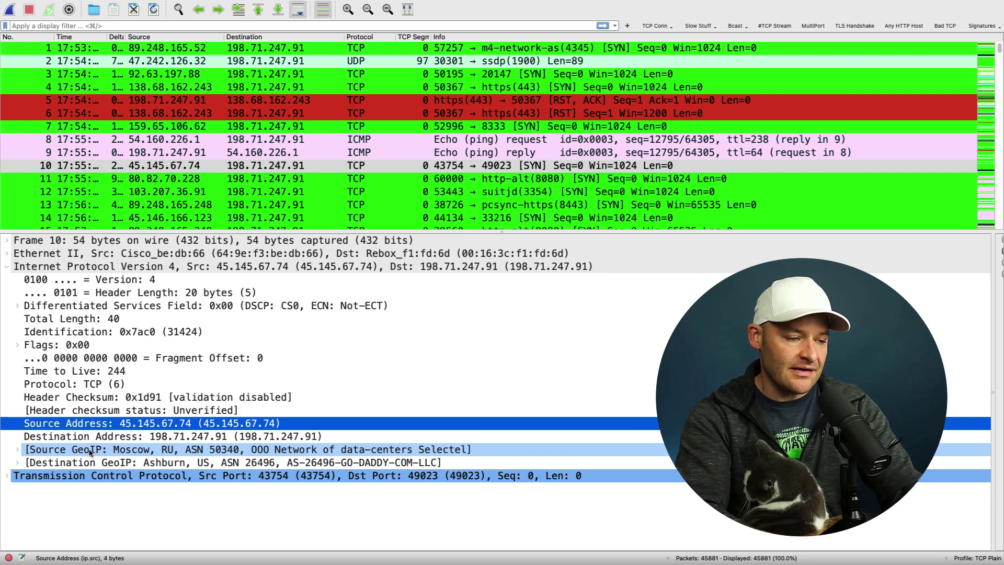
left_click(18, 450)
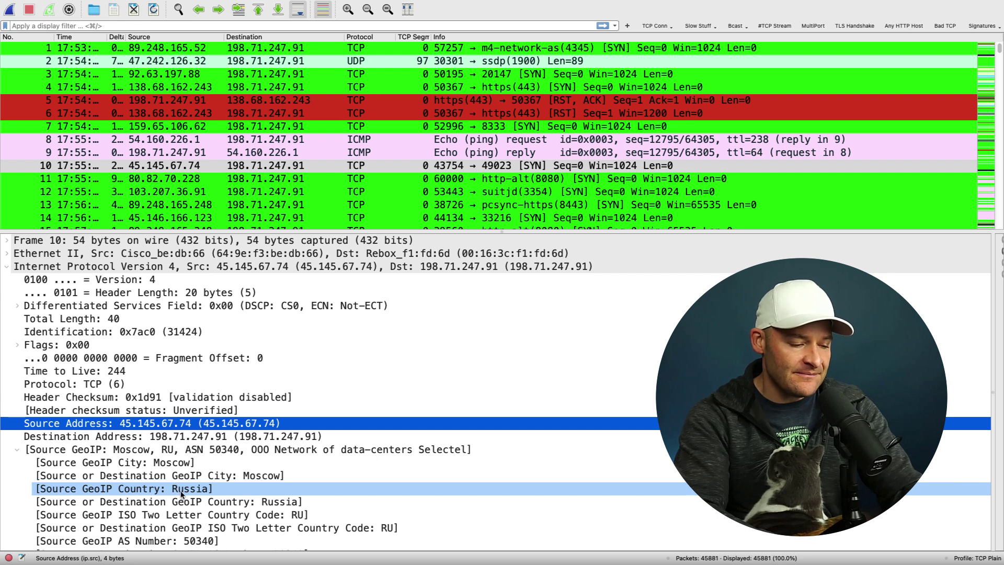
scroll(181, 492, "down", 3)
scroll(182, 494, "down", 2)
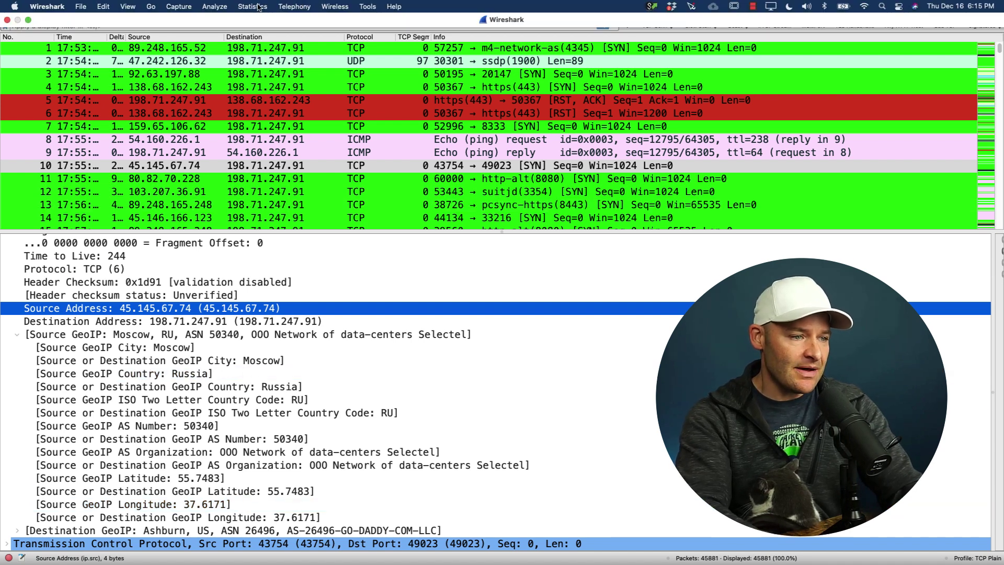
Step: Open the IPv4 Endpoints statistics with location columns and view them as a browser map
left_click(252, 8)
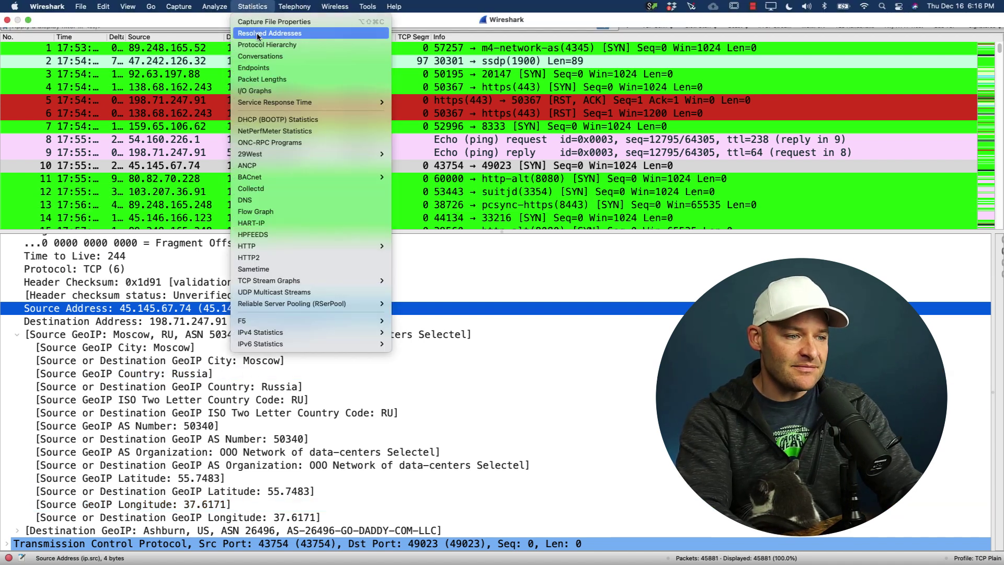
left_click(265, 68)
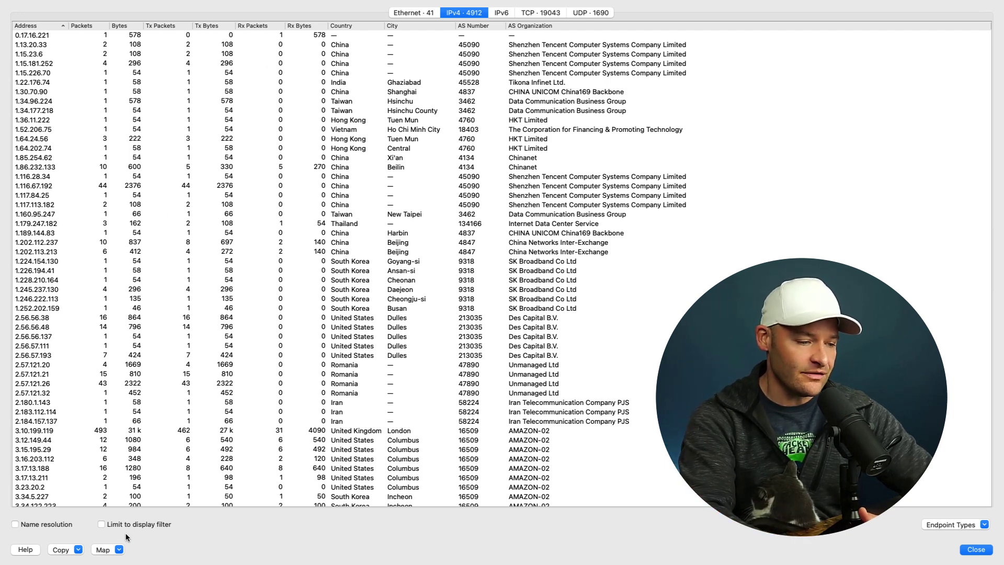
left_click(118, 551)
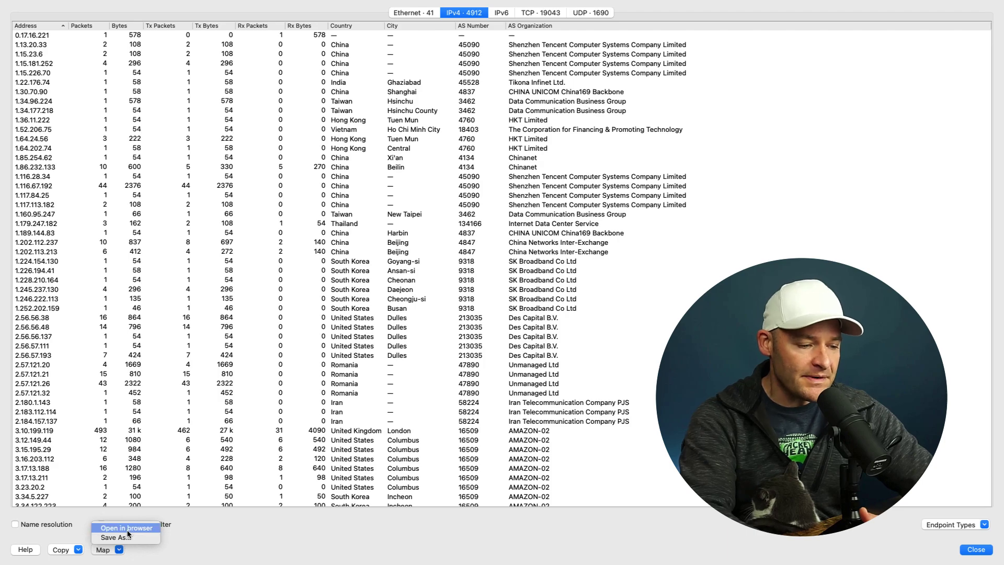
left_click(127, 528)
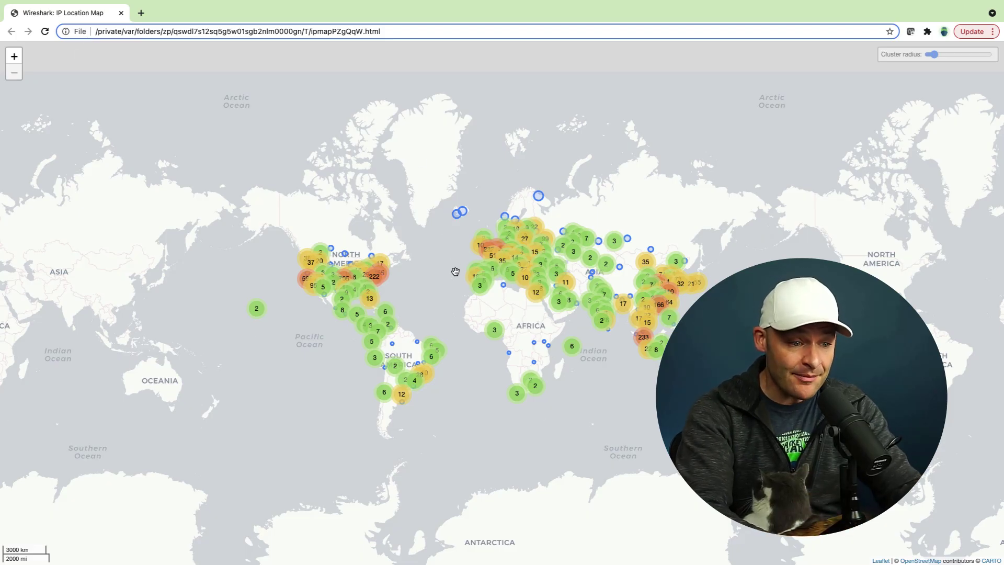
scroll(455, 271, "up", 3)
Step: Pan the IP Location Map to examine the endpoint clusters
left_click_drag(454, 270, 384, 243)
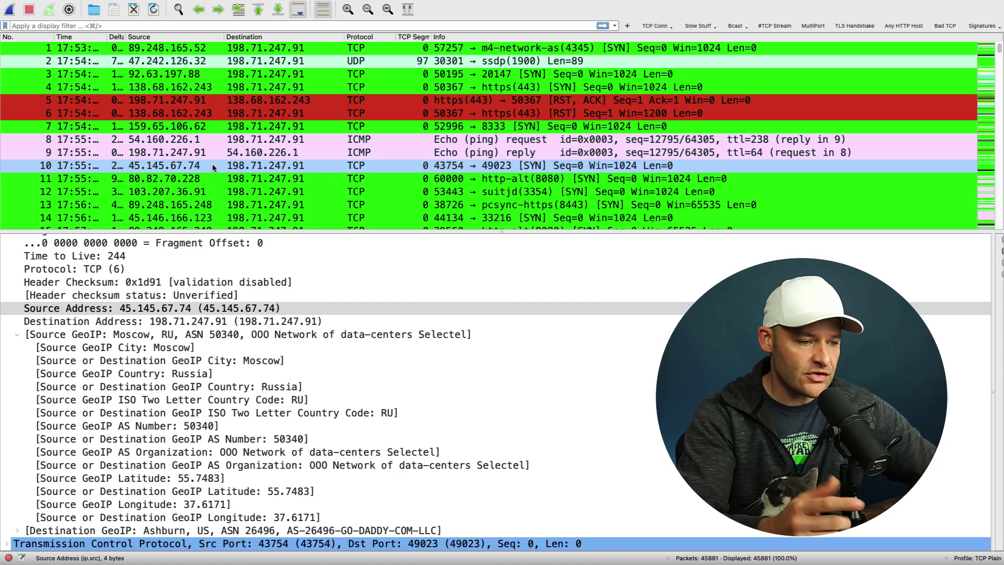
Step: Build the filter ip.geoip.src_city == "Moscow" from the City field and start a filter button
left_click(193, 347)
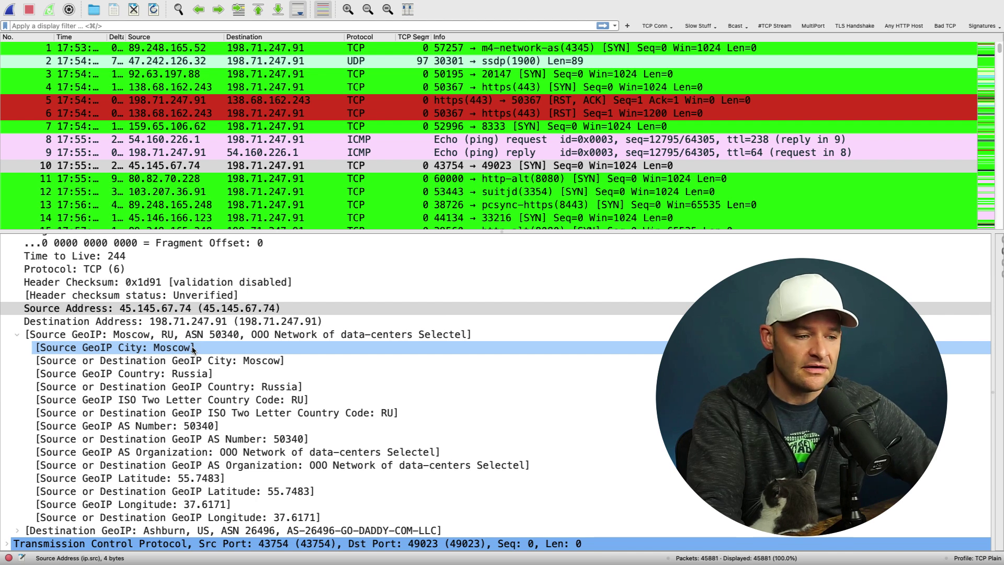
right_click(193, 348)
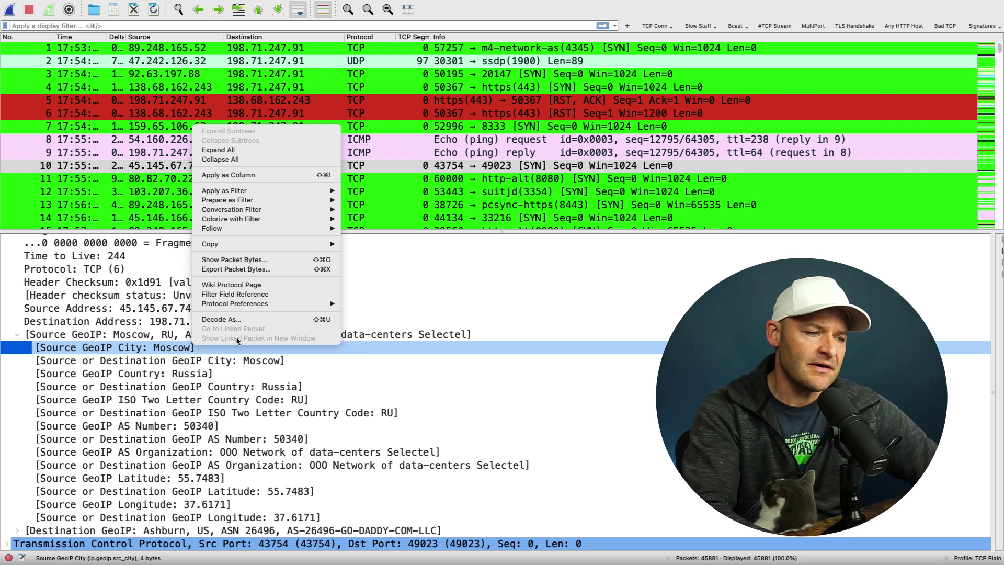
mouse_move(228, 200)
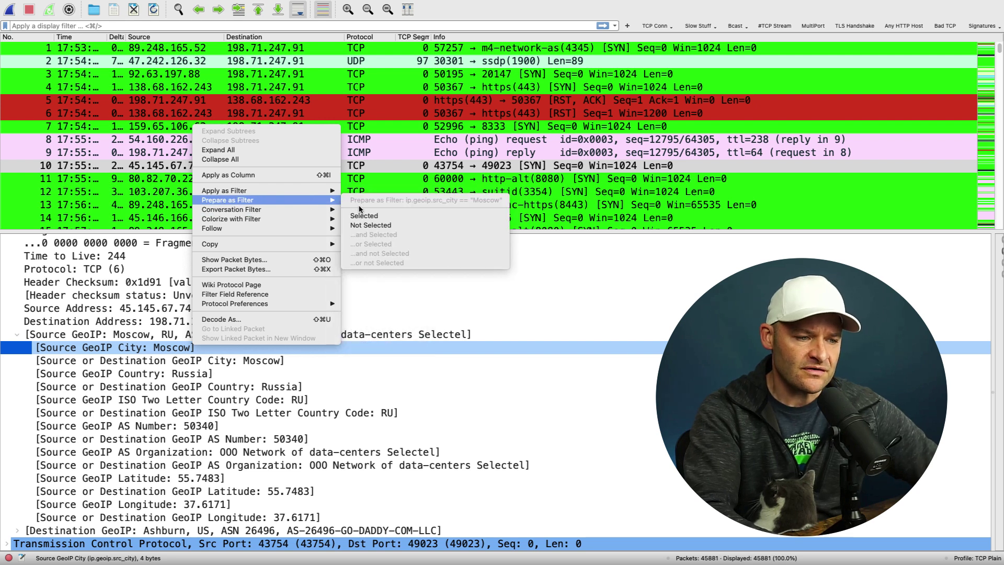
left_click(364, 215)
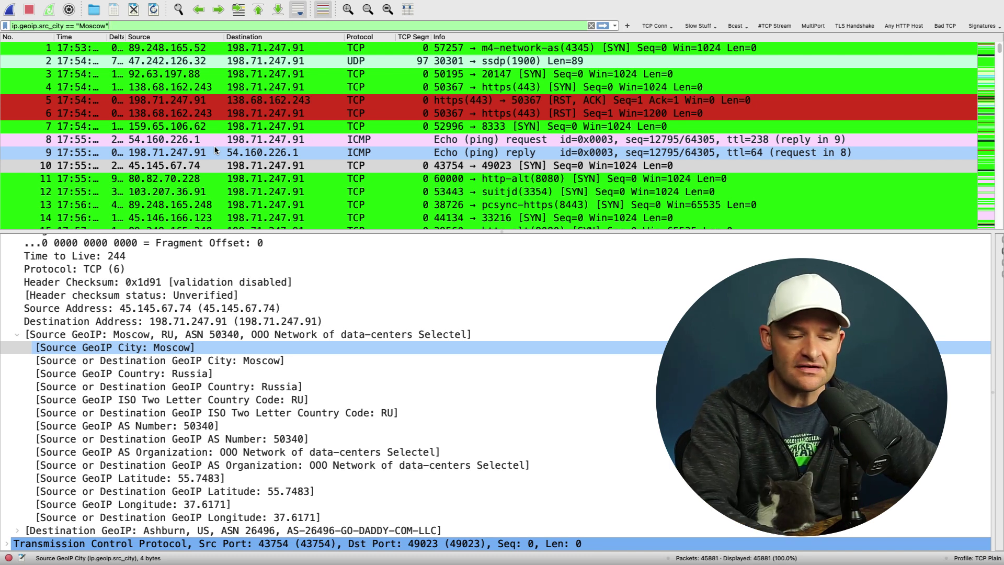
left_click(628, 27)
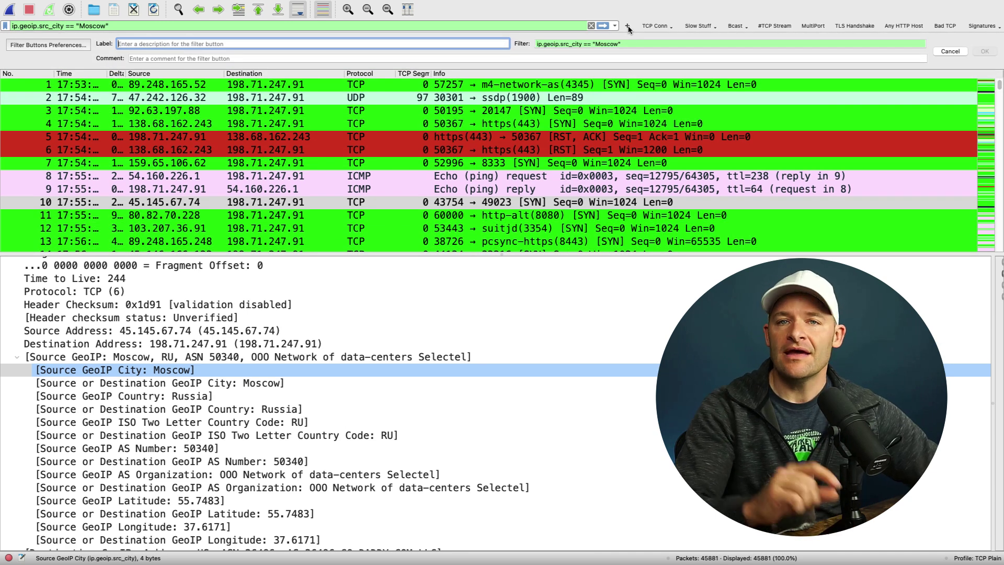